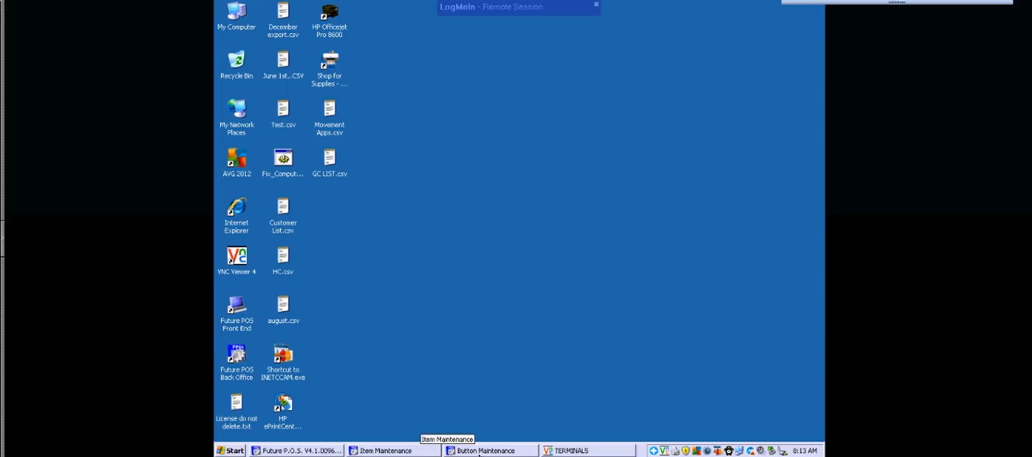
Look over the Greens Fees button layout in the TERMINALS window for an open position, and minimize the window.
{"action": "left_click", "coordinate": [556, 448]}
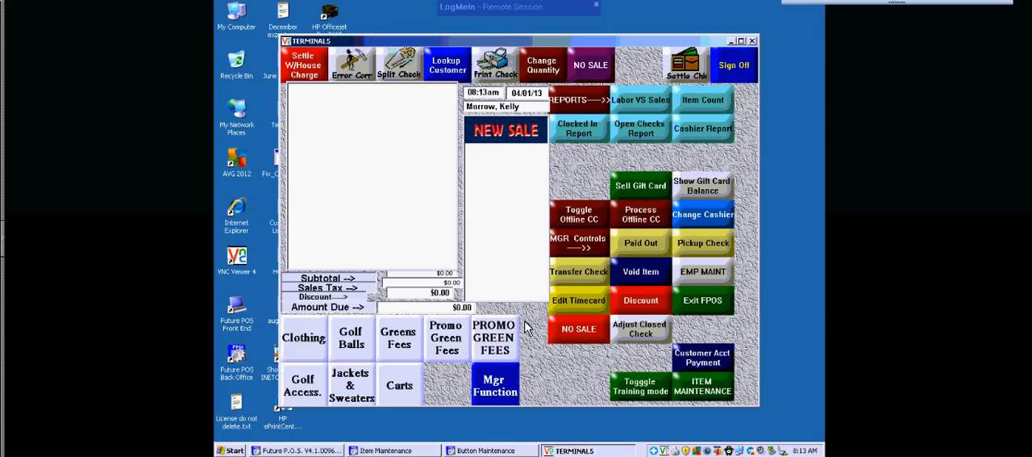
{"action": "left_click", "coordinate": [400, 342]}
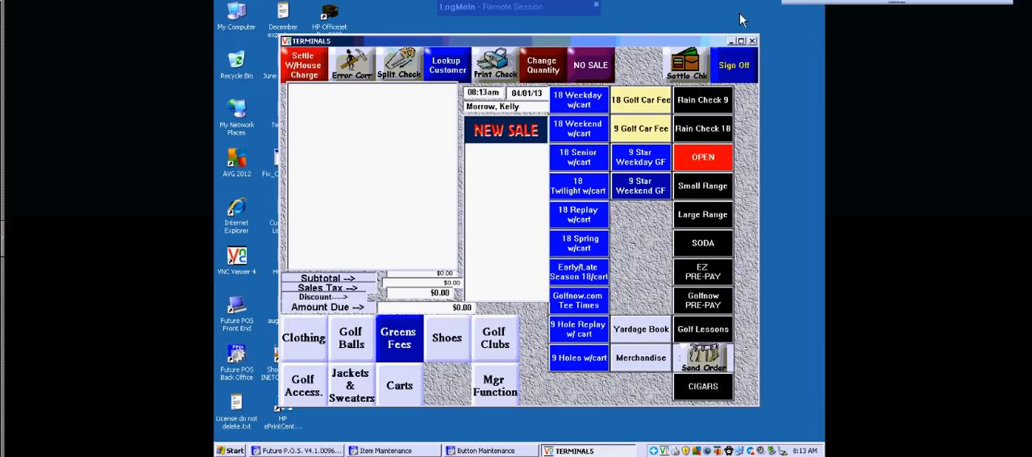
{"action": "left_click", "coordinate": [733, 40]}
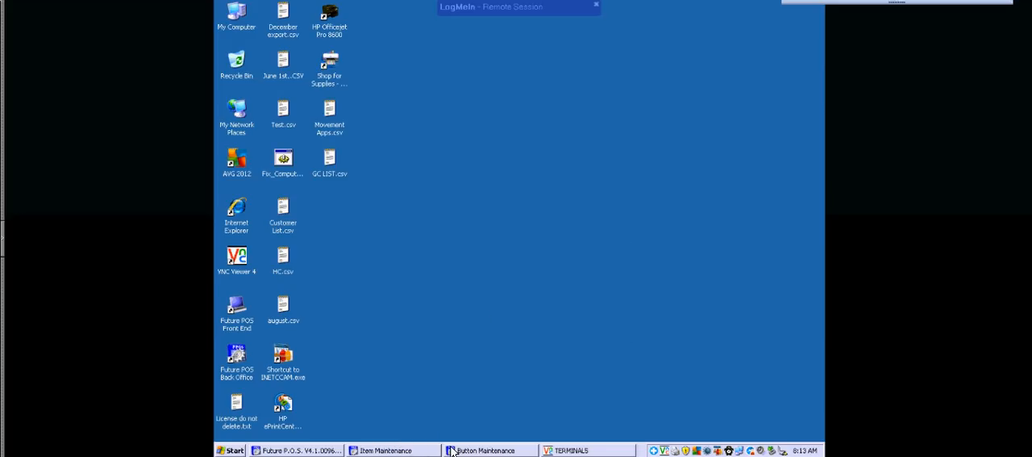
Load the GOLF 18 WEEKEND button in the Back Office's Button Maintenance and set its button position to 14.
{"action": "left_click", "coordinate": [326, 452]}
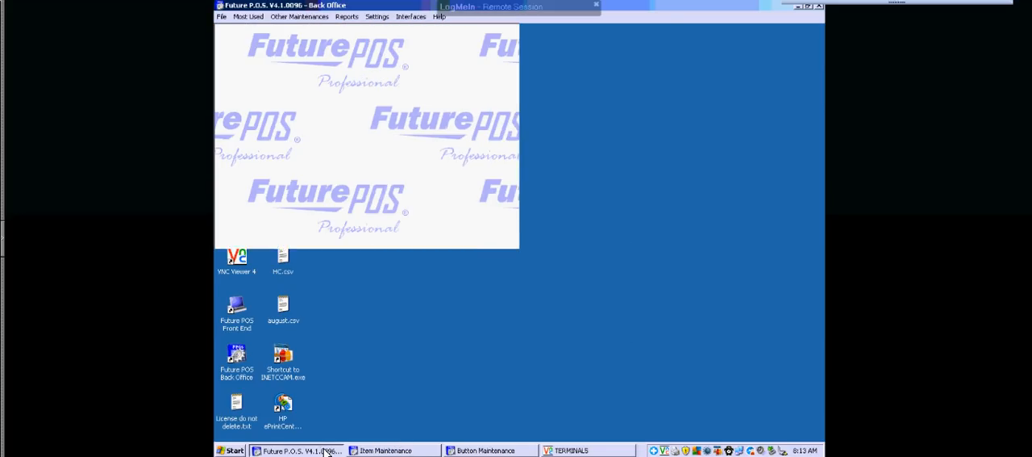
{"action": "left_click", "coordinate": [503, 450]}
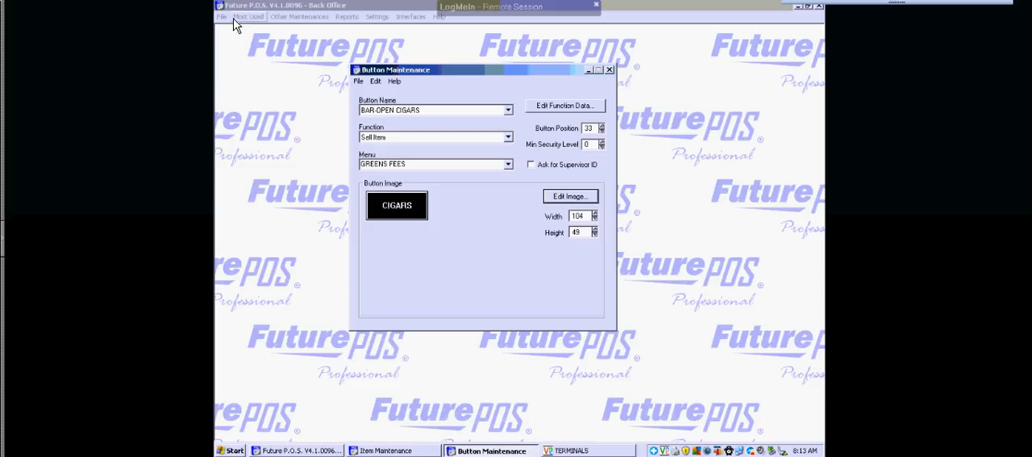
{"action": "left_click", "coordinate": [508, 111]}
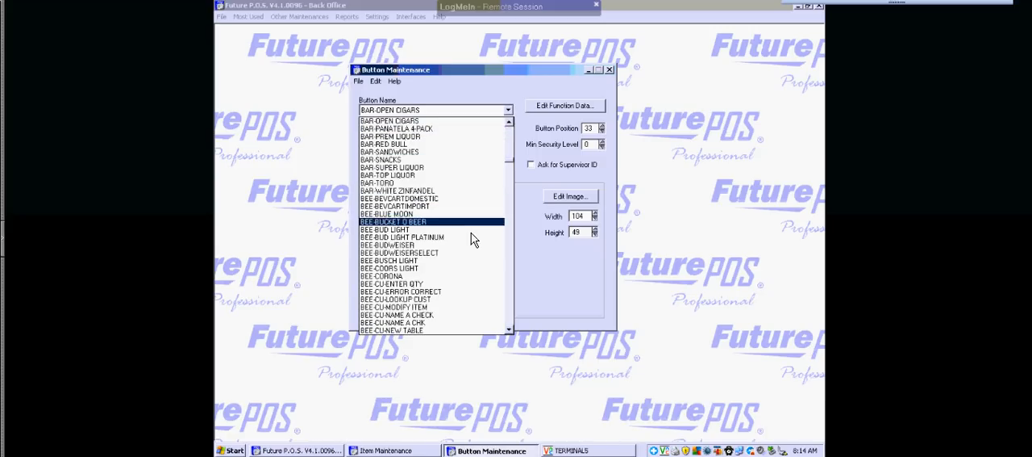
{"action": "scroll", "coordinate": [470, 246], "scroll_direction": "down", "scroll_amount": 5}
{"action": "scroll", "coordinate": [473, 246], "scroll_direction": "down", "scroll_amount": 3}
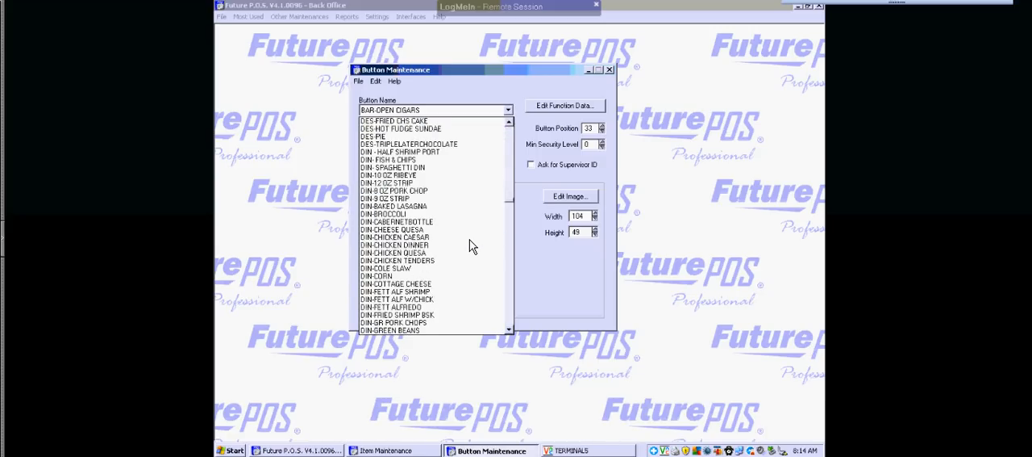
{"action": "scroll", "coordinate": [473, 246], "scroll_direction": "down", "scroll_amount": 3}
{"action": "scroll", "coordinate": [473, 246], "scroll_direction": "down", "scroll_amount": 3}
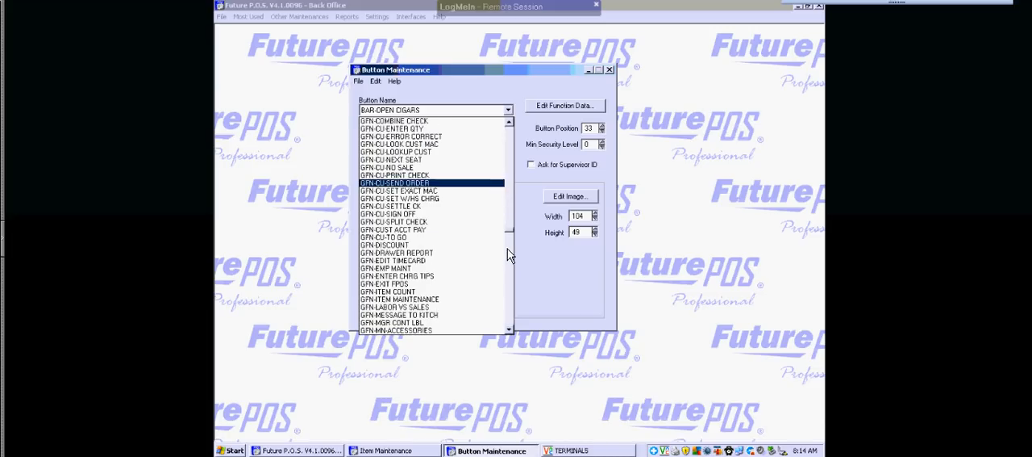
{"action": "scroll", "coordinate": [507, 254], "scroll_direction": "down", "scroll_amount": 10}
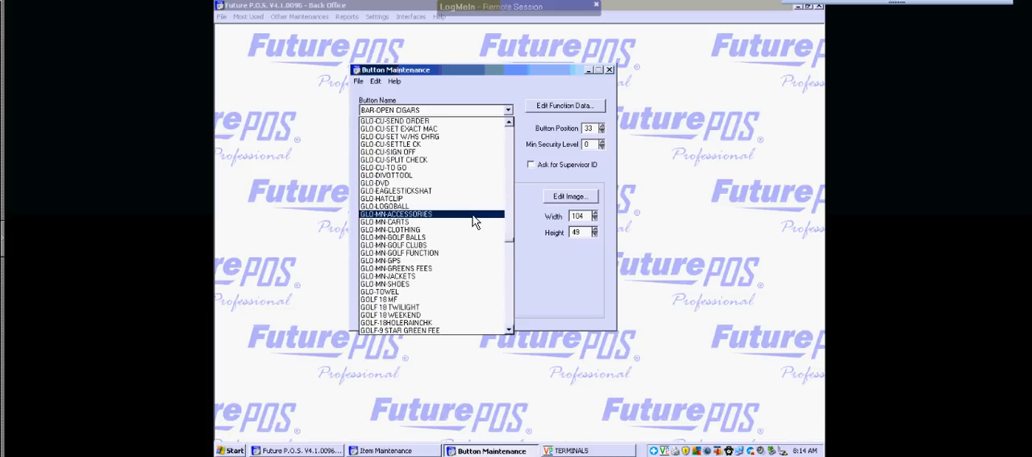
{"action": "left_click", "coordinate": [442, 322]}
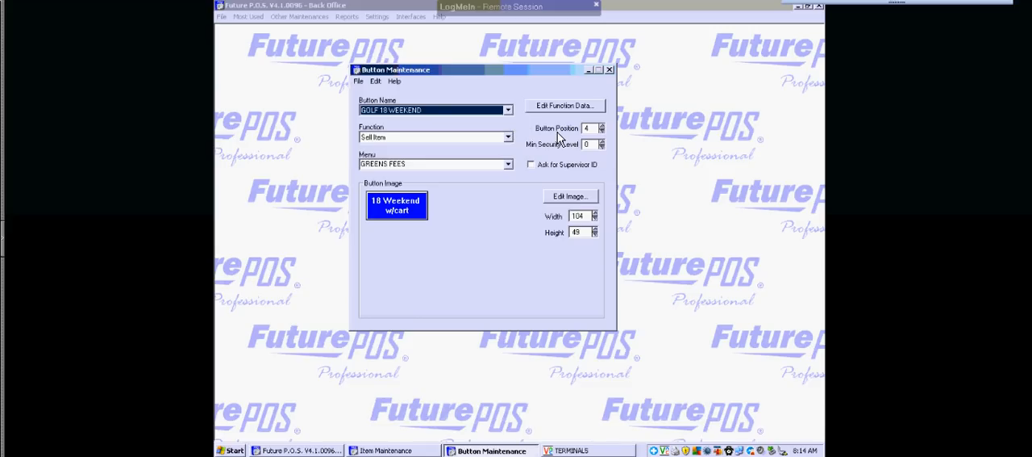
{"action": "left_click", "coordinate": [601, 128]}
{"action": "type", "text": "5"}
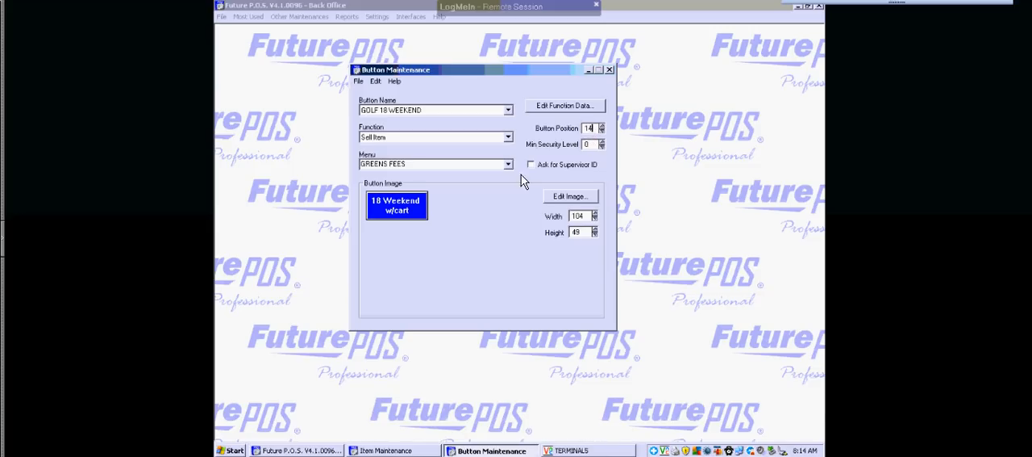
Replace the first of the button's multiple sell items with GOLF-TUESDAYGREENFEE in its function data.
{"action": "left_click", "coordinate": [563, 110]}
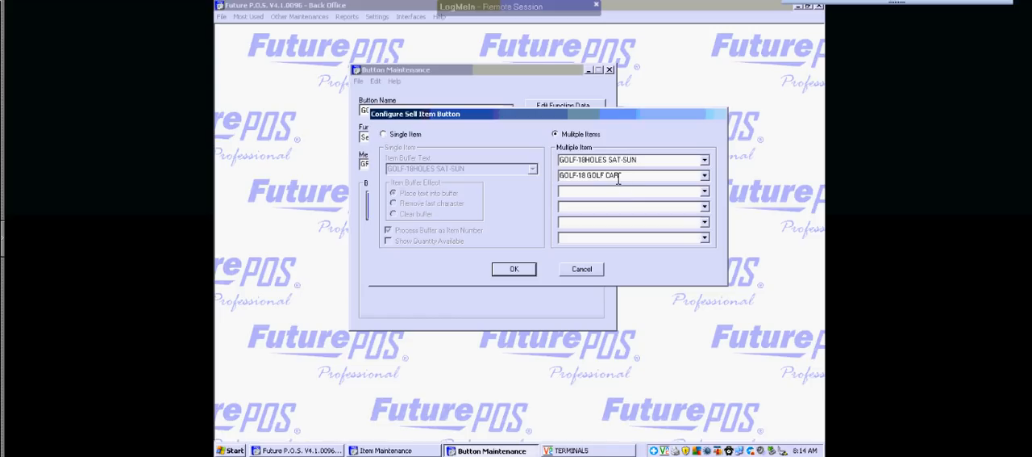
{"action": "left_click", "coordinate": [708, 162]}
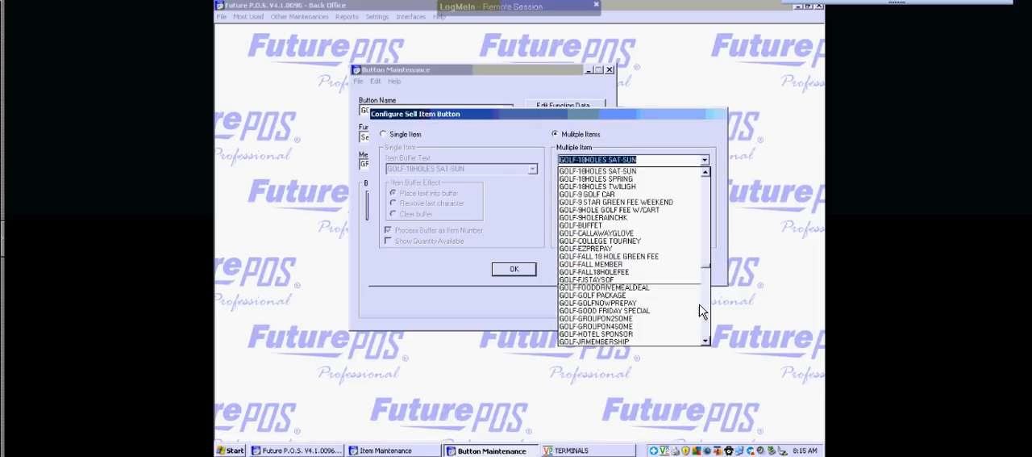
{"action": "left_click", "coordinate": [707, 341]}
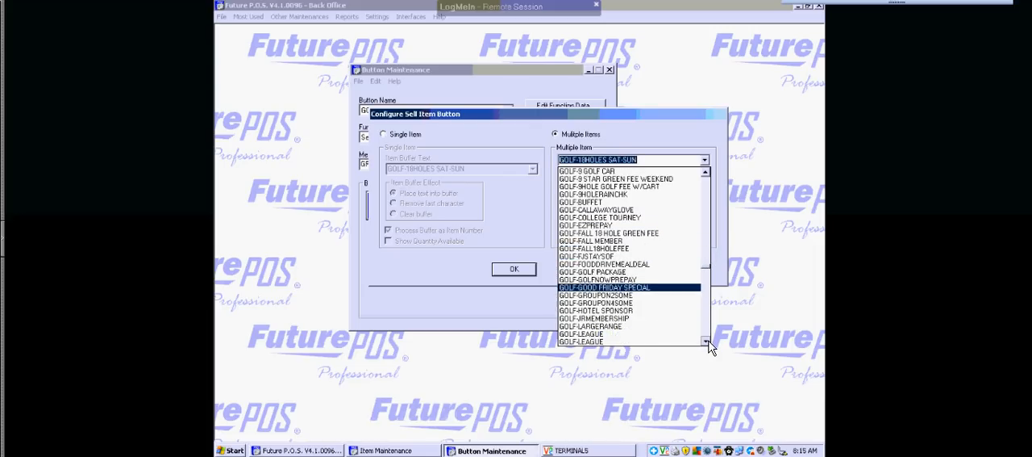
{"action": "left_click", "coordinate": [708, 341]}
{"action": "left_click", "coordinate": [708, 341]}
{"action": "left_click", "coordinate": [708, 341]}
{"action": "left_click", "coordinate": [708, 342]}
{"action": "left_click", "coordinate": [708, 341]}
{"action": "left_click", "coordinate": [708, 341]}
{"action": "left_click", "coordinate": [708, 342]}
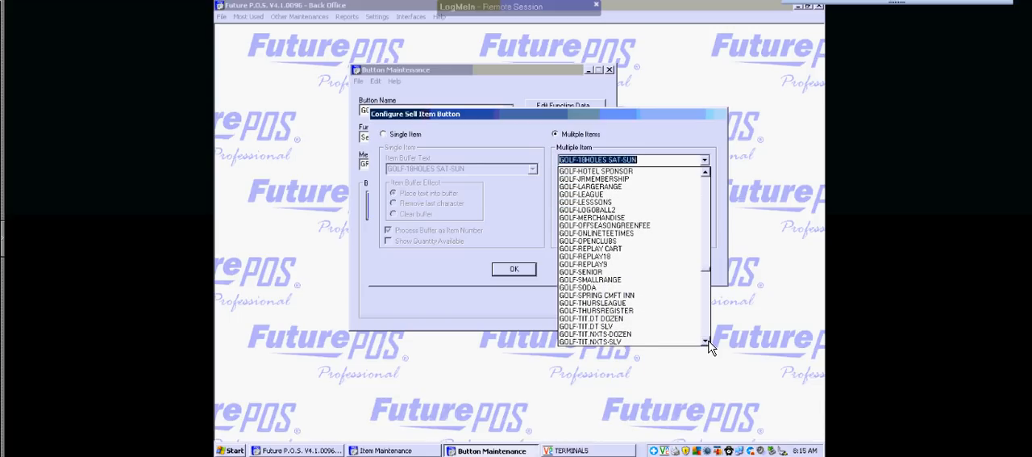
{"action": "left_click", "coordinate": [708, 341]}
{"action": "left_click", "coordinate": [708, 341]}
{"action": "left_click", "coordinate": [708, 341]}
{"action": "left_click", "coordinate": [708, 341]}
{"action": "left_click", "coordinate": [708, 341]}
{"action": "left_click", "coordinate": [708, 341]}
{"action": "left_click", "coordinate": [708, 341]}
{"action": "left_click", "coordinate": [708, 342]}
{"action": "left_click", "coordinate": [708, 342]}
{"action": "left_click", "coordinate": [708, 341]}
{"action": "left_click", "coordinate": [708, 341]}
{"action": "left_click", "coordinate": [708, 341]}
{"action": "left_click", "coordinate": [708, 342]}
{"action": "left_click", "coordinate": [709, 341]}
{"action": "left_click", "coordinate": [708, 341]}
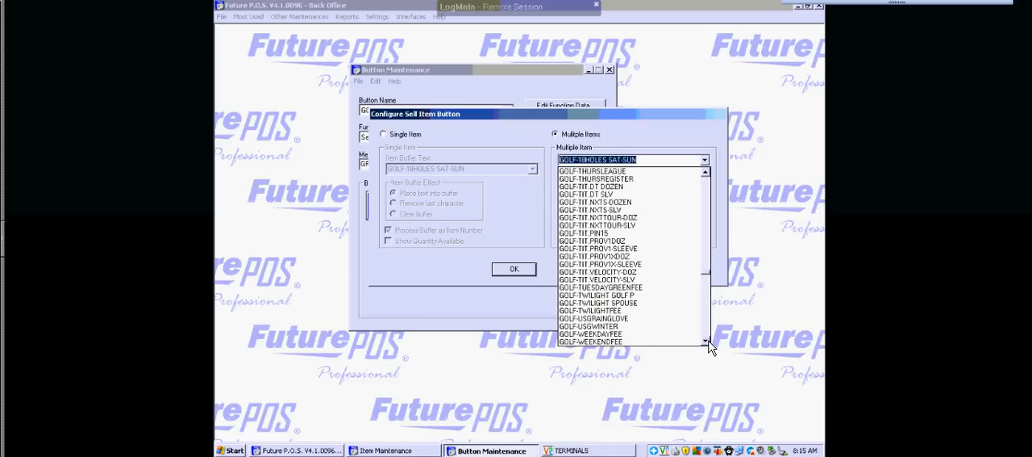
{"action": "left_click", "coordinate": [655, 288]}
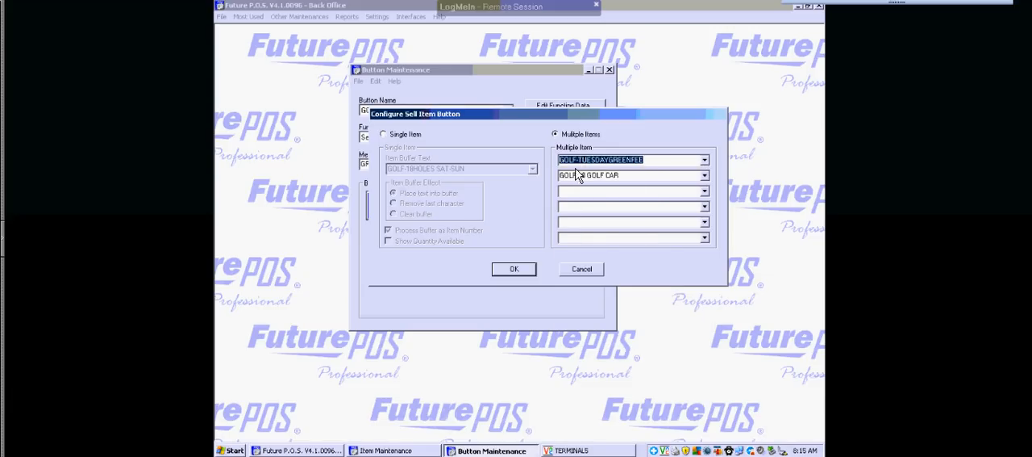
{"action": "left_click", "coordinate": [517, 269]}
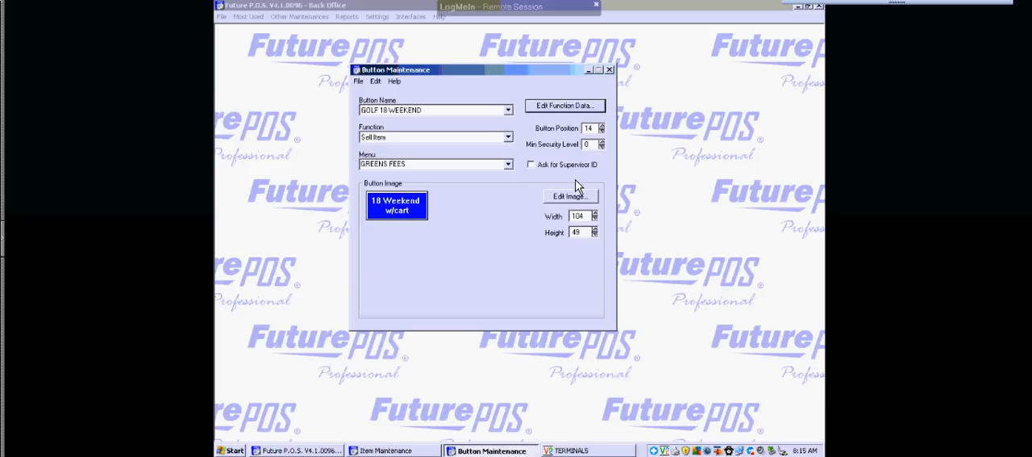
Change the first line of the button image's text to "Tuesday Fee", keeping "w/cart" below it.
{"action": "left_click", "coordinate": [572, 199]}
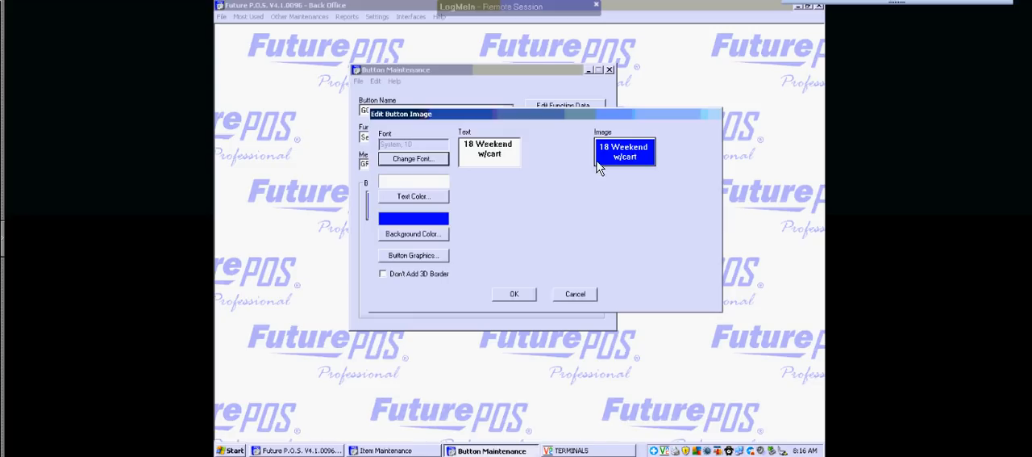
{"action": "left_click", "coordinate": [507, 150]}
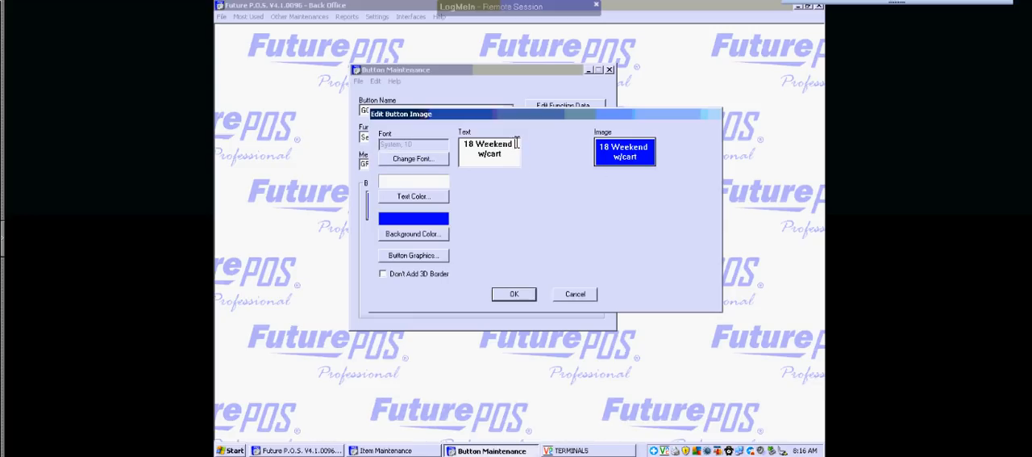
{"action": "key", "text": "BackSpace"}
{"action": "key", "text": "BackSpace"}
{"action": "key", "text": "BackSpace"}
{"action": "key", "text": "BackSpace"}
{"action": "key", "text": "BackSpace"}
{"action": "key", "text": "BackSpace"}
{"action": "key", "text": "BackSpace"}
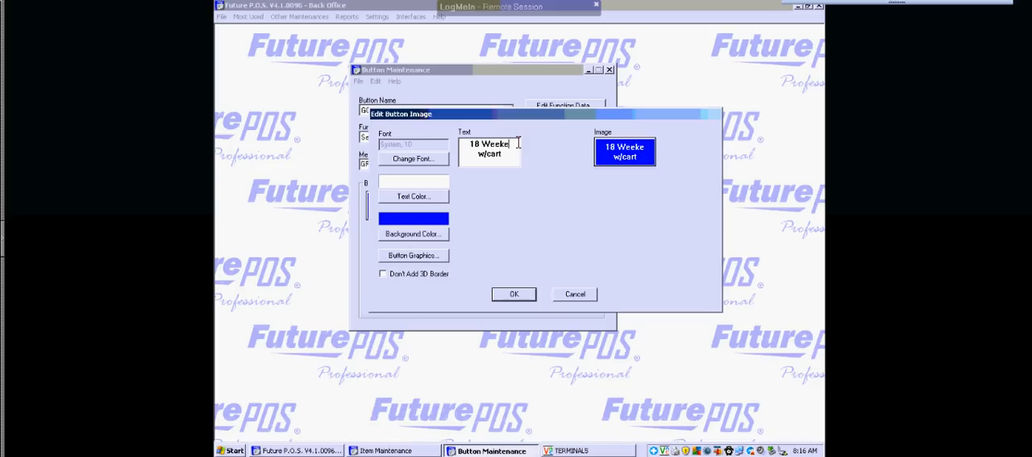
{"action": "key", "text": "BackSpace"}
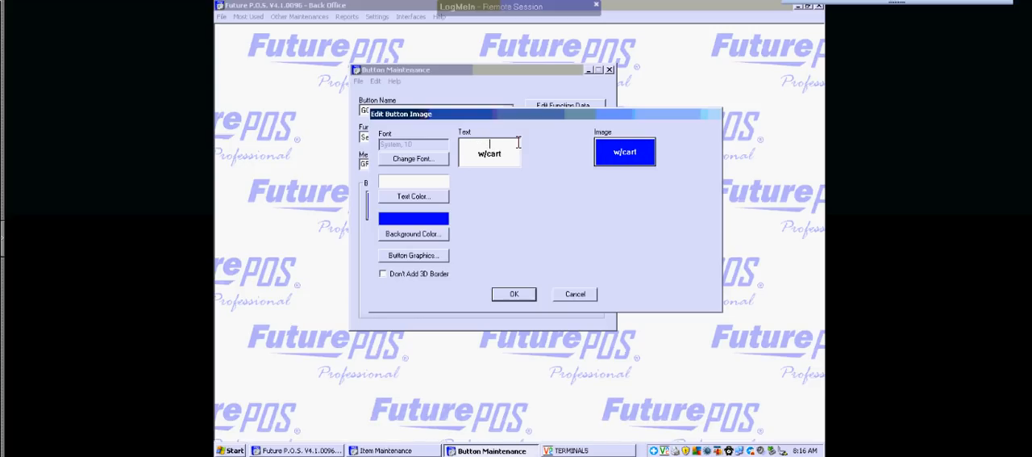
{"action": "type", "text": "Tuesday Fee"}
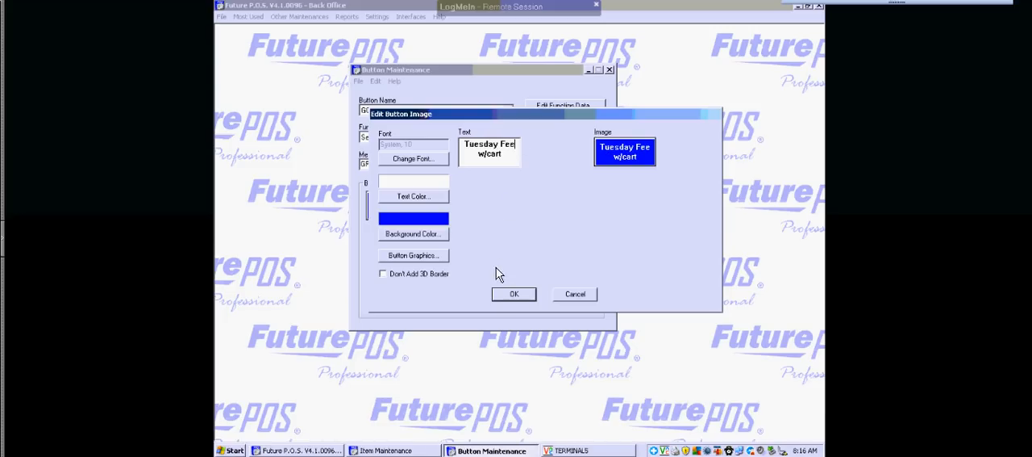
{"action": "left_click", "coordinate": [512, 295]}
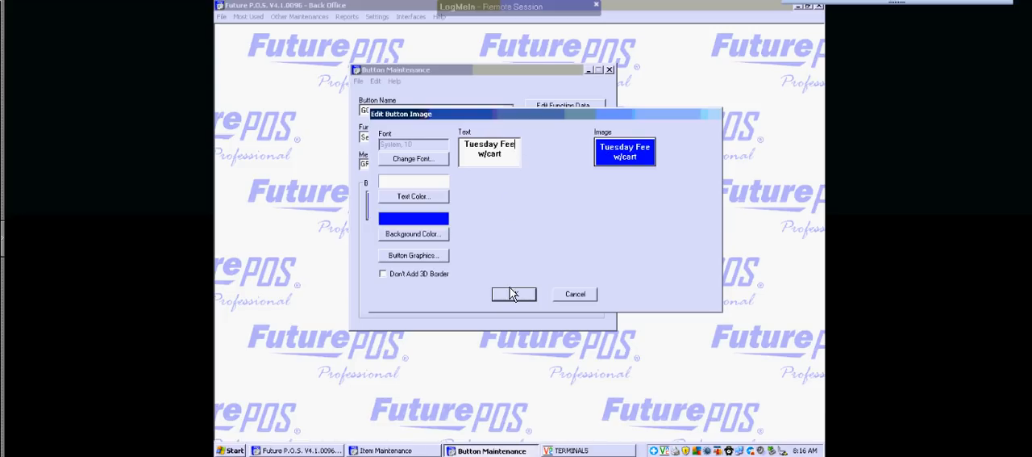
{"action": "left_click", "coordinate": [514, 297]}
{"action": "left_click", "coordinate": [514, 296]}
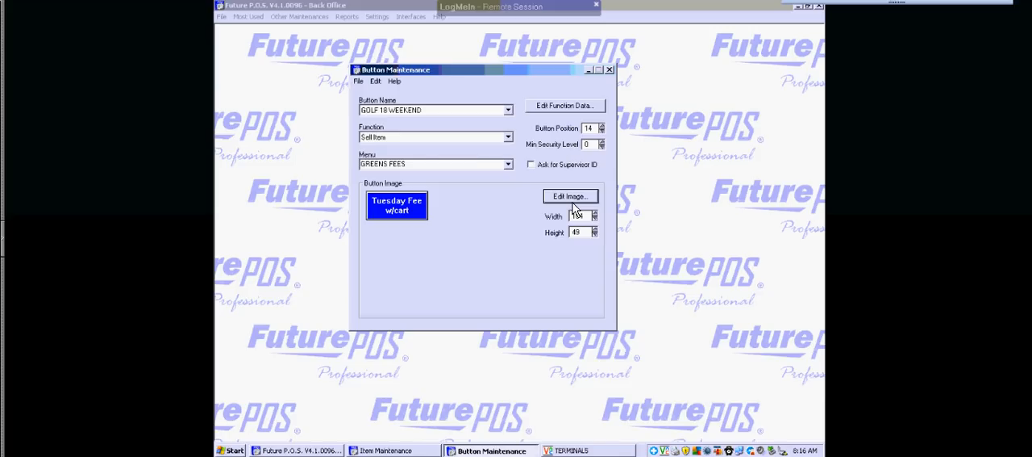
Save the edited button as a new button named GOLF-TUESDAYGREENFEE.
{"action": "left_click", "coordinate": [359, 81]}
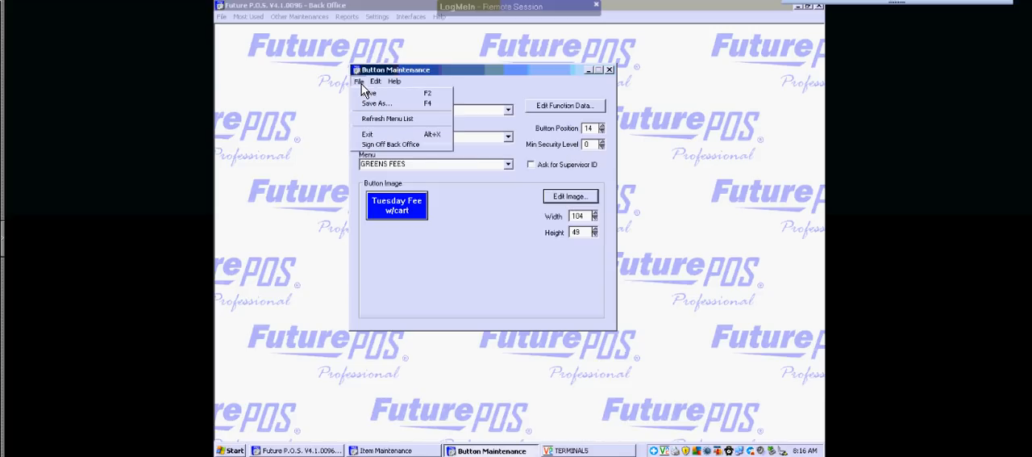
{"action": "left_click", "coordinate": [373, 104]}
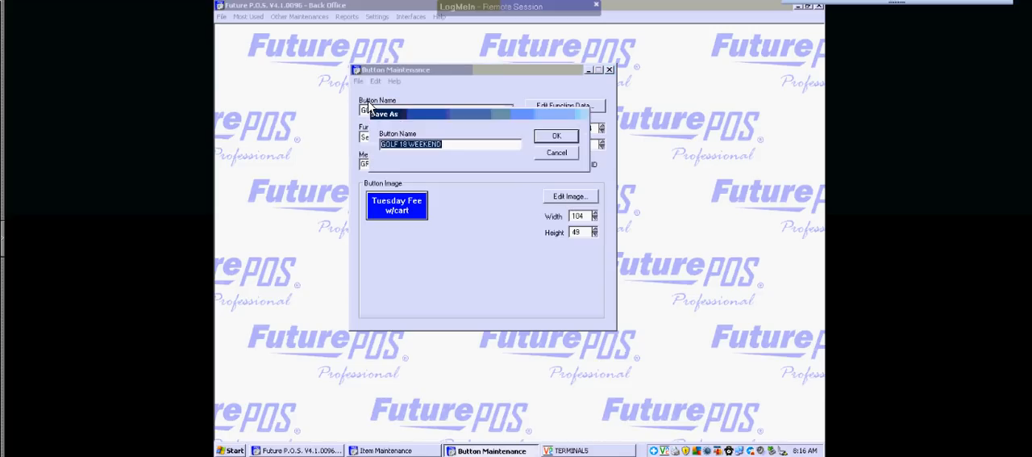
{"action": "left_click", "coordinate": [462, 142]}
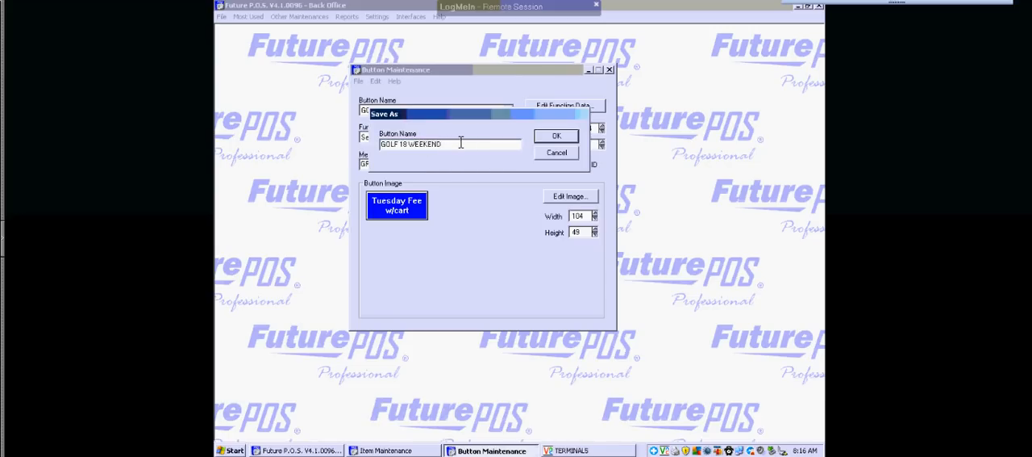
{"action": "key", "text": "BackSpace"}
{"action": "key", "text": "BackSpace"}
{"action": "key", "text": "BackSpace"}
{"action": "key", "text": "BackSpace"}
{"action": "key", "text": "BackSpace"}
{"action": "key", "text": "BackSpace"}
{"action": "key", "text": "BackSpace"}
{"action": "key", "text": "BackSpace"}
{"action": "key", "text": "BackSpace"}
{"action": "key", "text": "BackSpace"}
{"action": "type", "text": "-TUESDAYGREENFEE"}
{"action": "left_click", "coordinate": [549, 138]}
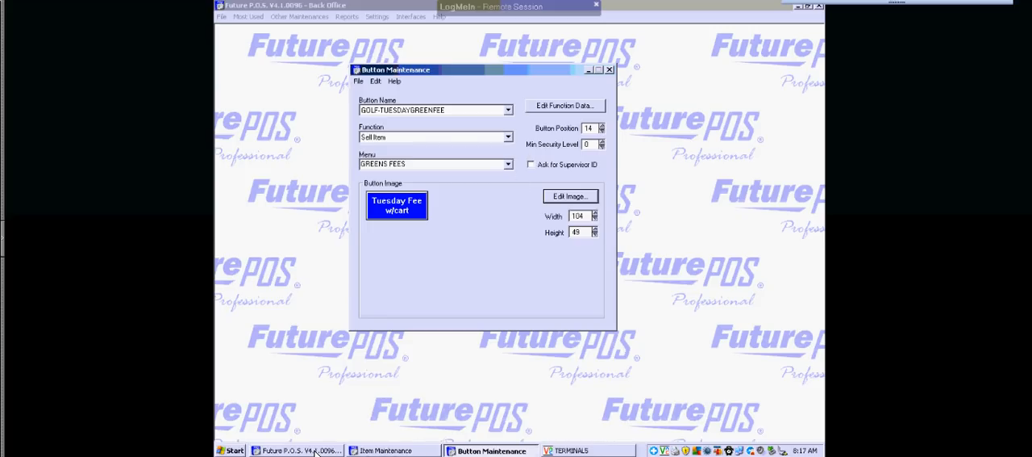
Switch back to the TERMINALS window to check the Greens Fees buttons.
{"action": "left_click", "coordinate": [558, 451]}
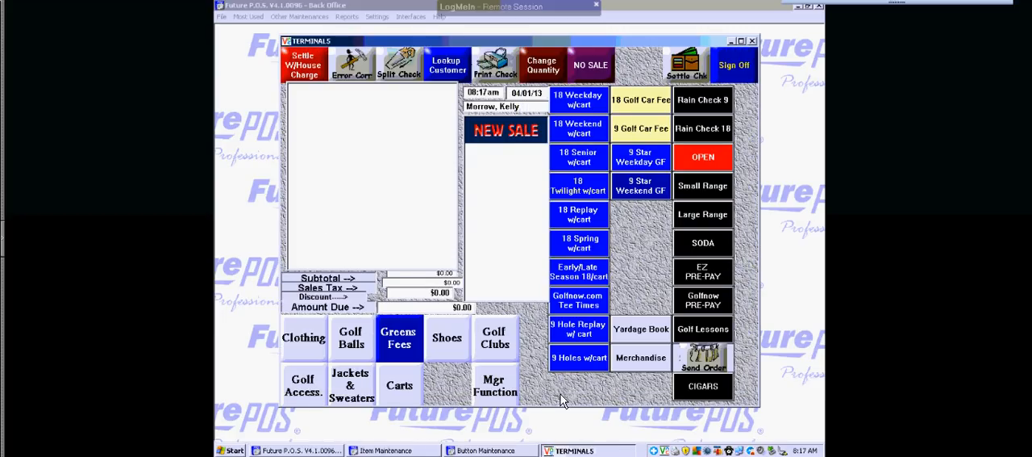